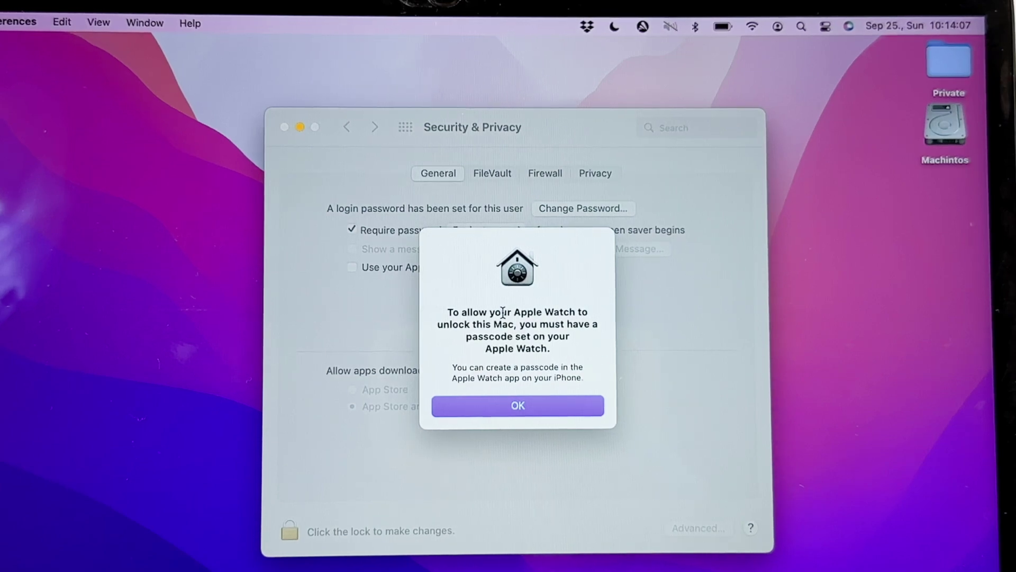
Step: Dismiss the Apple Watch passcode notice with OK
{"action": "left_click", "coordinate": [536, 408]}
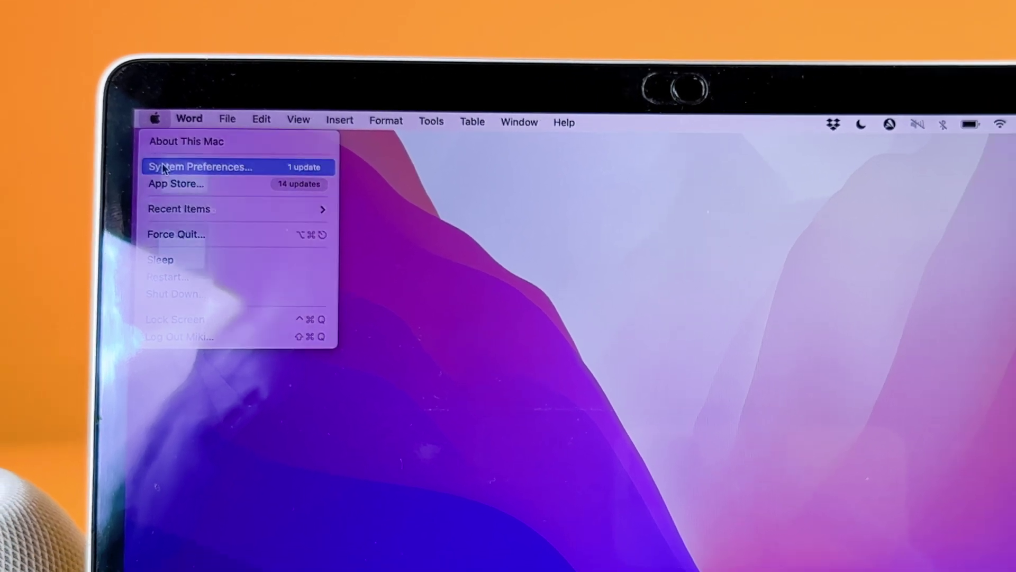
Step: Launch System Preferences from the Apple menu and choose the Security & Privacy pane
{"action": "left_click", "coordinate": [199, 165]}
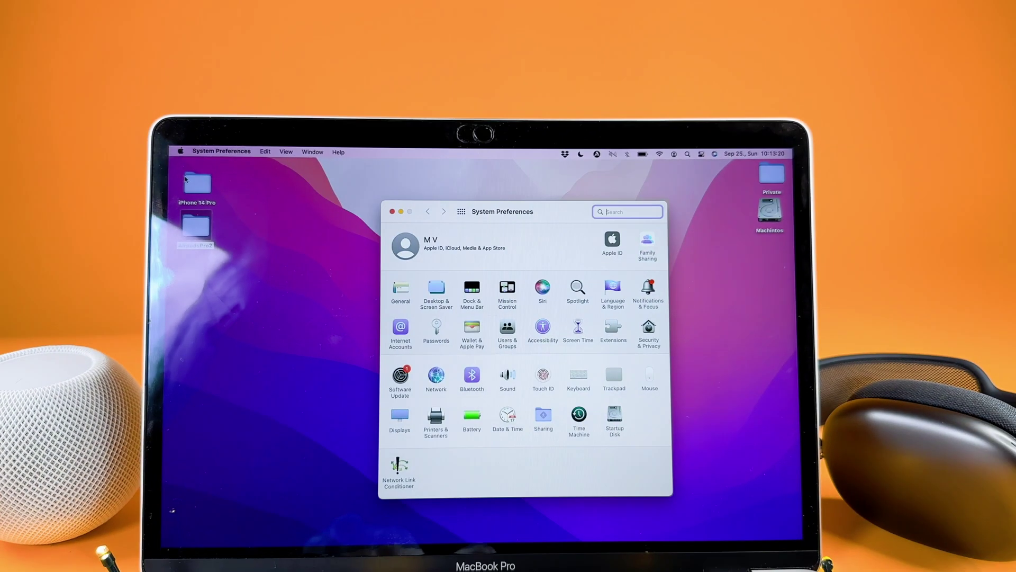
{"action": "left_click", "coordinate": [649, 329]}
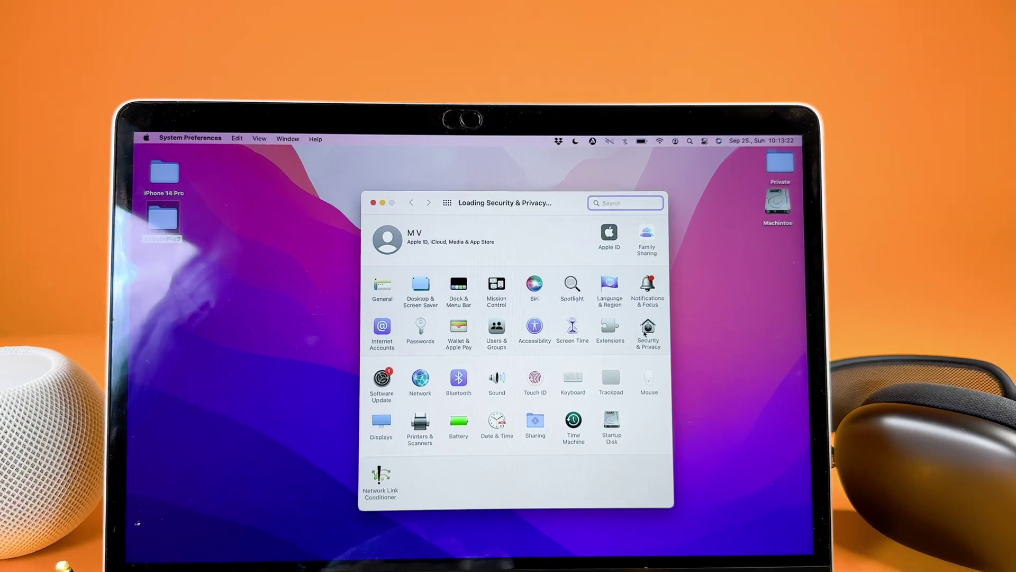